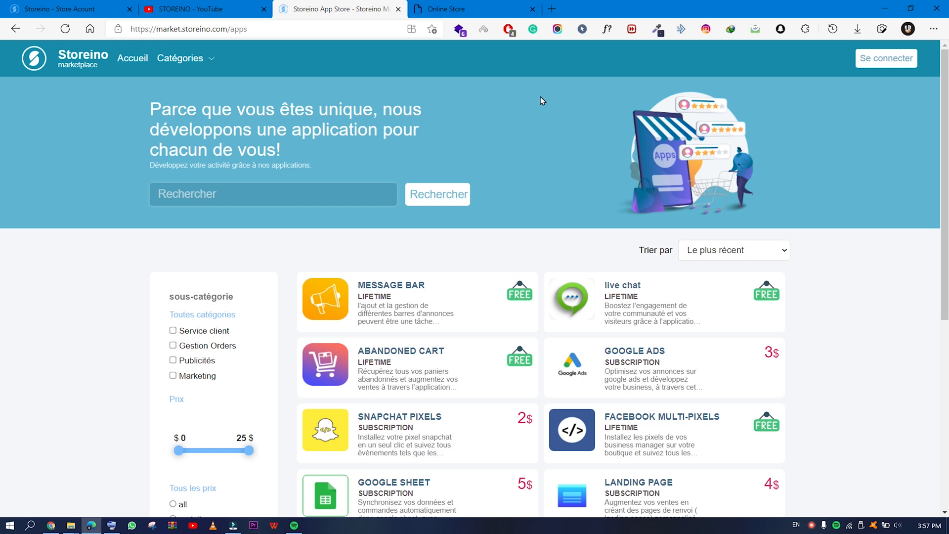
Add product 1 to the storefront cart and proceed to checkout with a 10.00 $ total.
{"action": "left_click", "coordinate": [460, 9]}
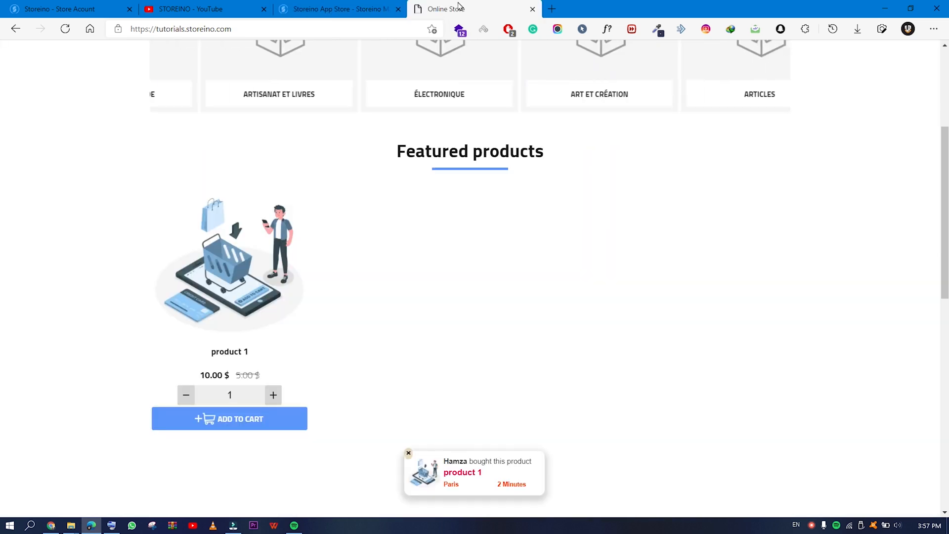
{"action": "left_click", "coordinate": [270, 421]}
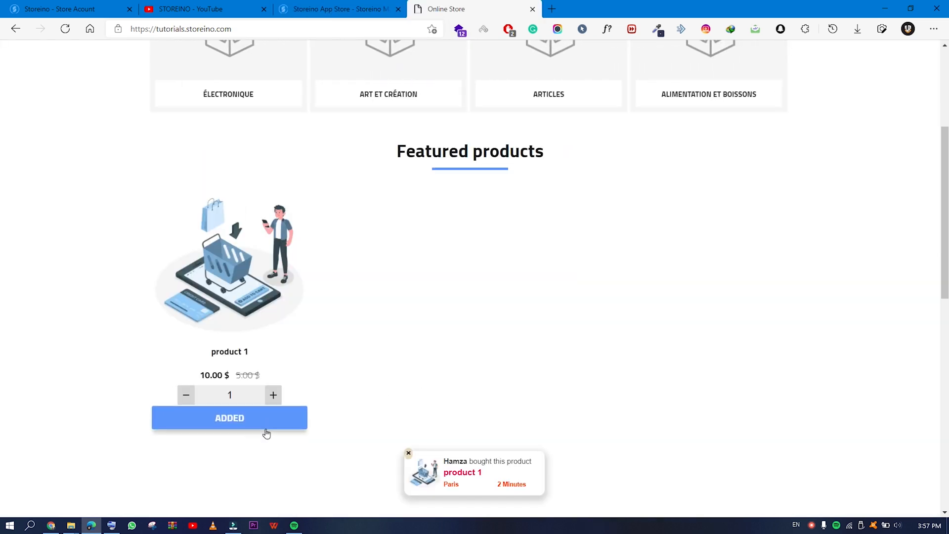
{"action": "scroll", "coordinate": [441, 383], "scroll_direction": "up", "scroll_amount": 5}
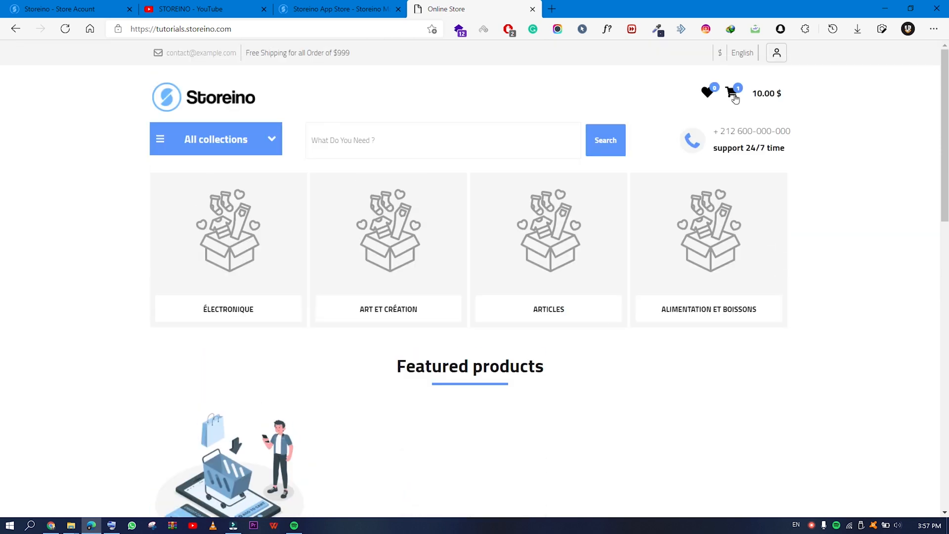
{"action": "left_click", "coordinate": [732, 93]}
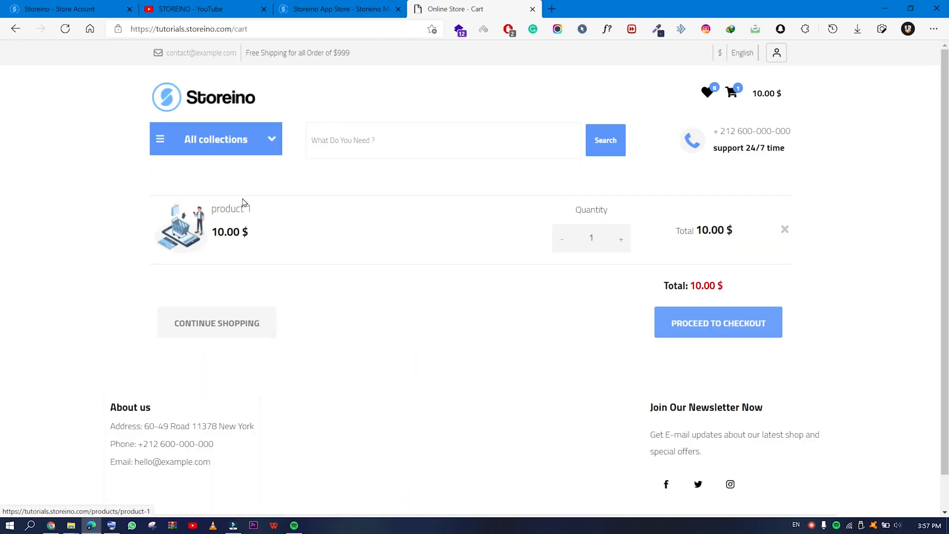
{"action": "left_click", "coordinate": [687, 337]}
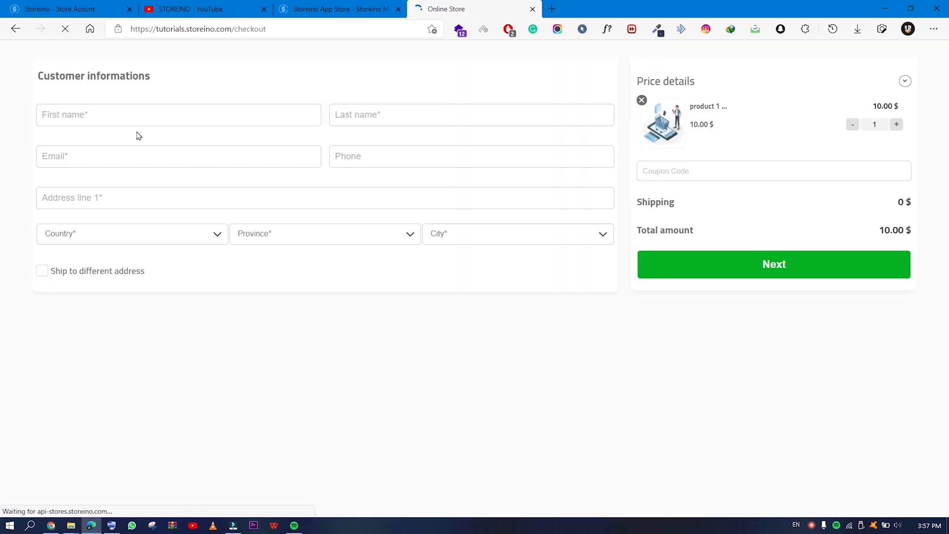
Leave the checkout's first name, last name, e-mail and phone fields empty and return to the app marketplace.
{"action": "left_click", "coordinate": [123, 118]}
{"action": "left_click", "coordinate": [366, 116]}
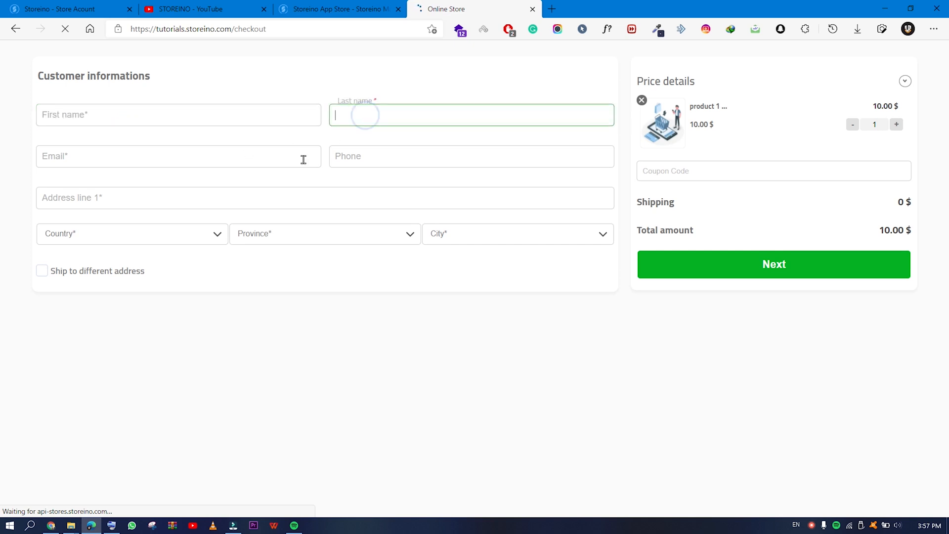
{"action": "left_click", "coordinate": [303, 157]}
{"action": "left_click", "coordinate": [358, 159]}
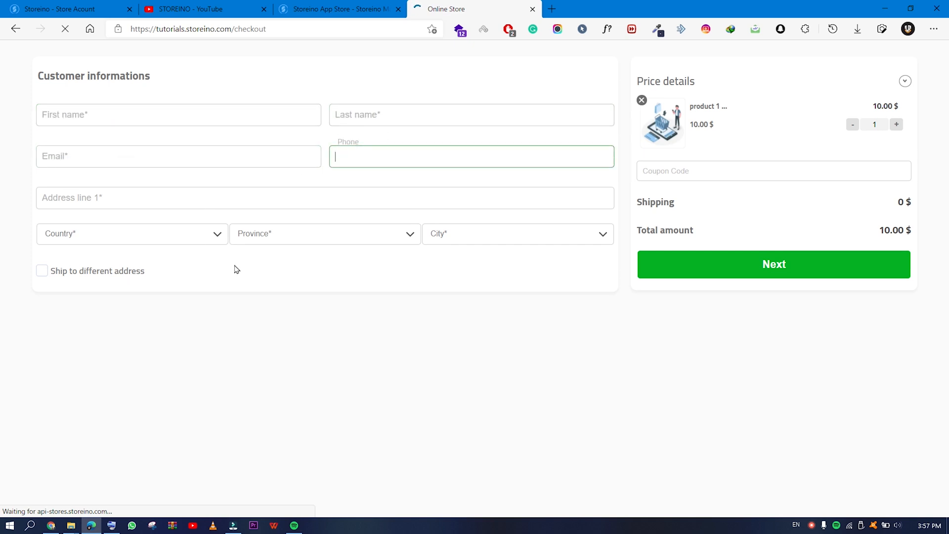
{"action": "left_click", "coordinate": [105, 110]}
{"action": "left_click", "coordinate": [346, 113]}
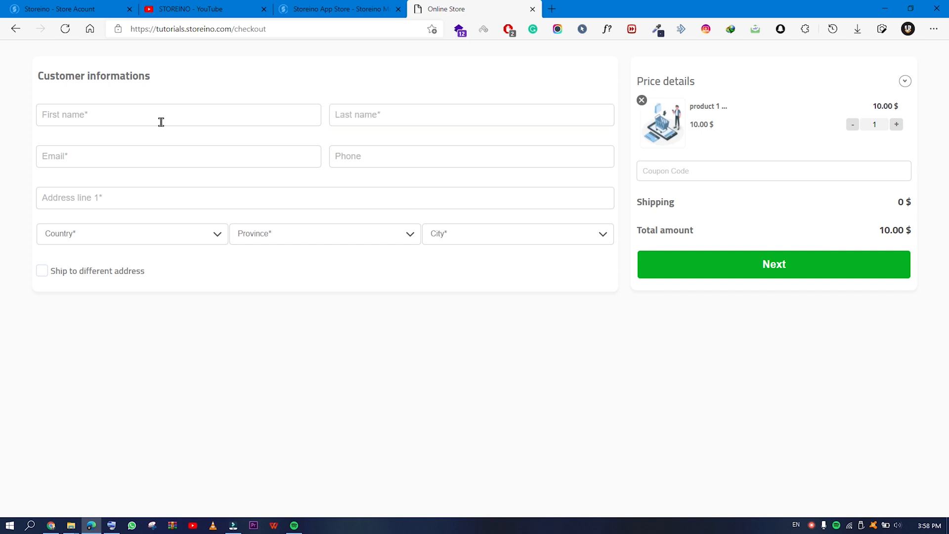
{"action": "left_click", "coordinate": [162, 121]}
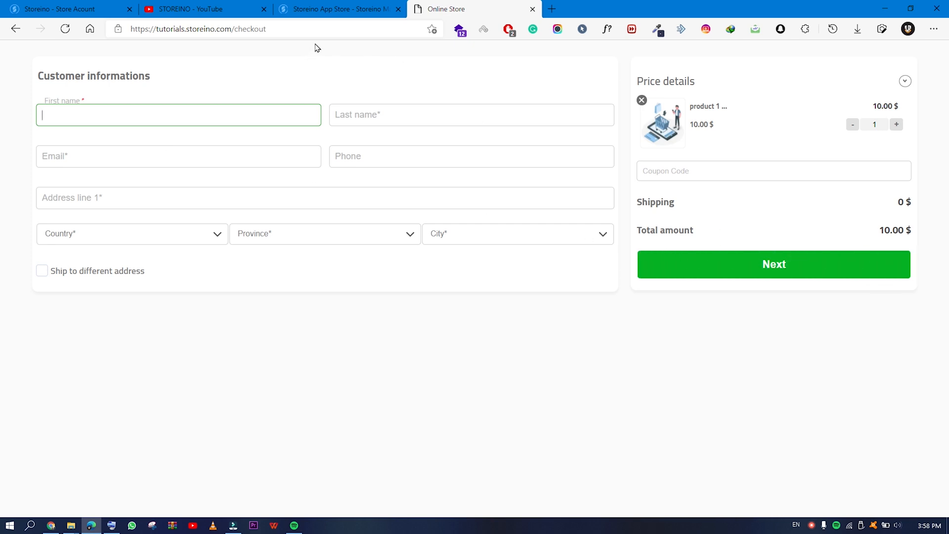
{"action": "left_click", "coordinate": [319, 12]}
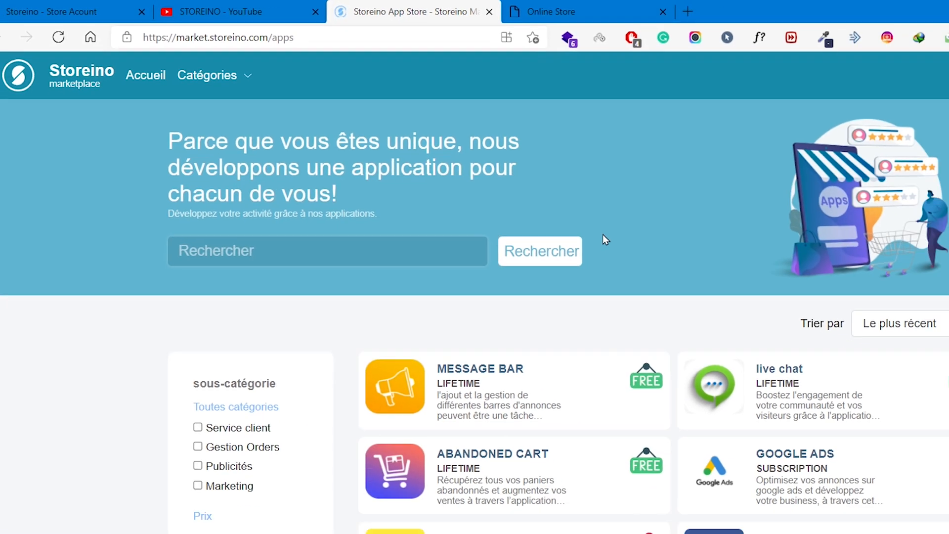
Get the free Abandoned Cart app for the tutorials.storeino.com store after logging in, and install it.
{"action": "scroll", "coordinate": [603, 234], "scroll_direction": "down", "scroll_amount": 5}
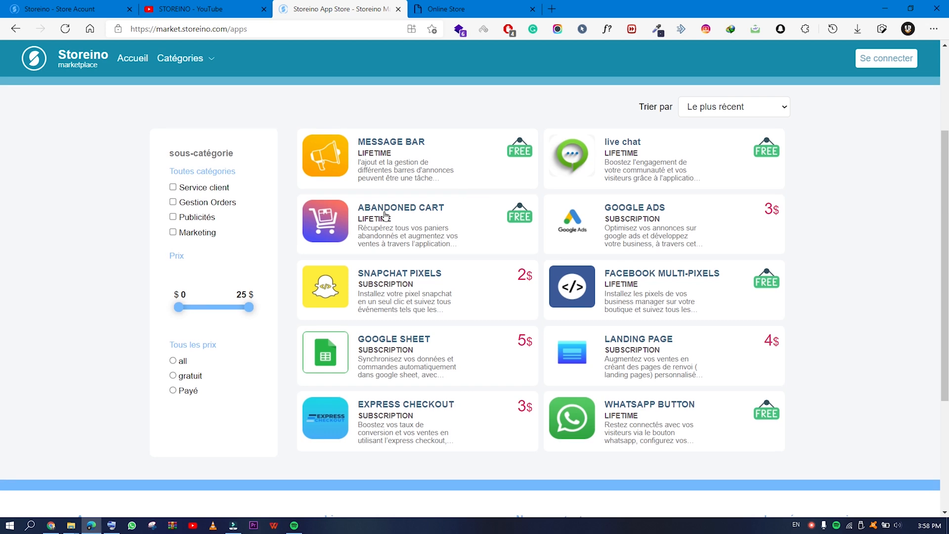
{"action": "left_click", "coordinate": [448, 222]}
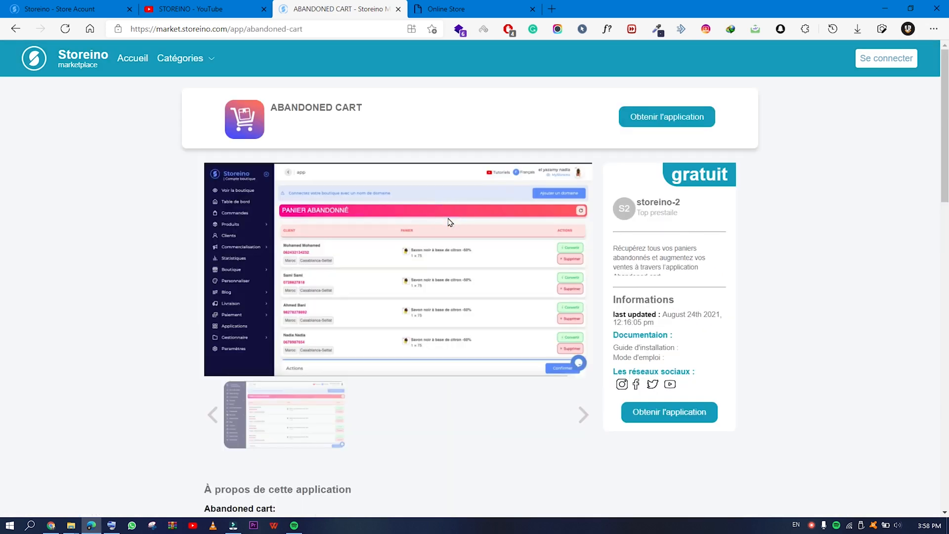
{"action": "left_click", "coordinate": [664, 417]}
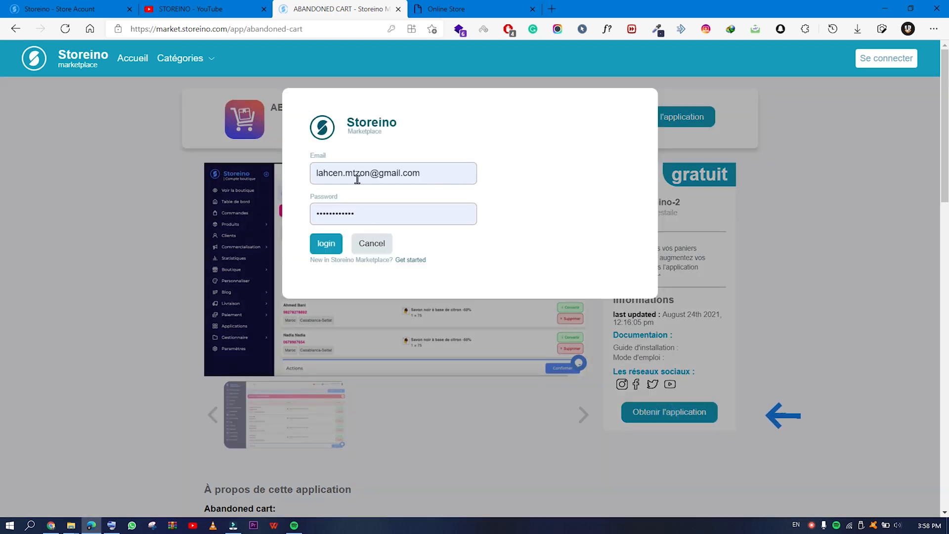
{"action": "left_click", "coordinate": [334, 249]}
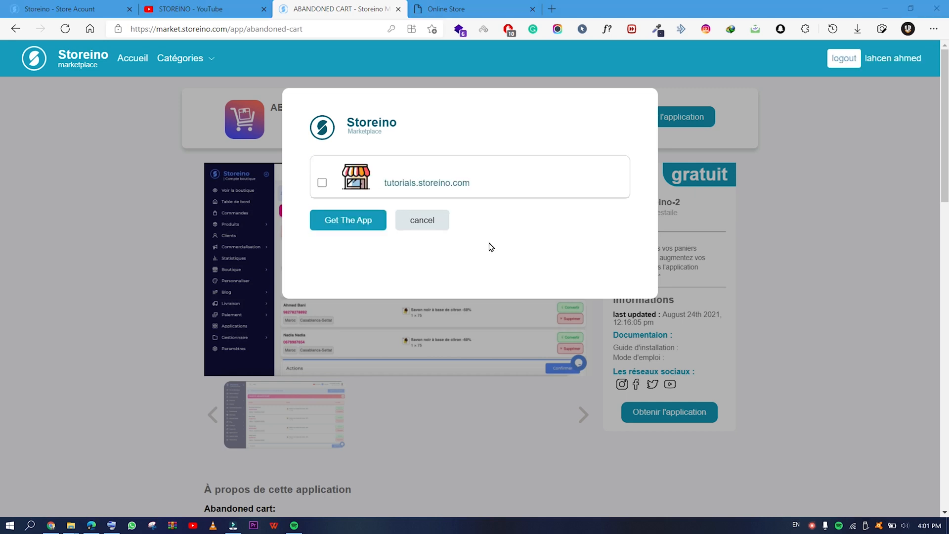
{"action": "left_click", "coordinate": [322, 183]}
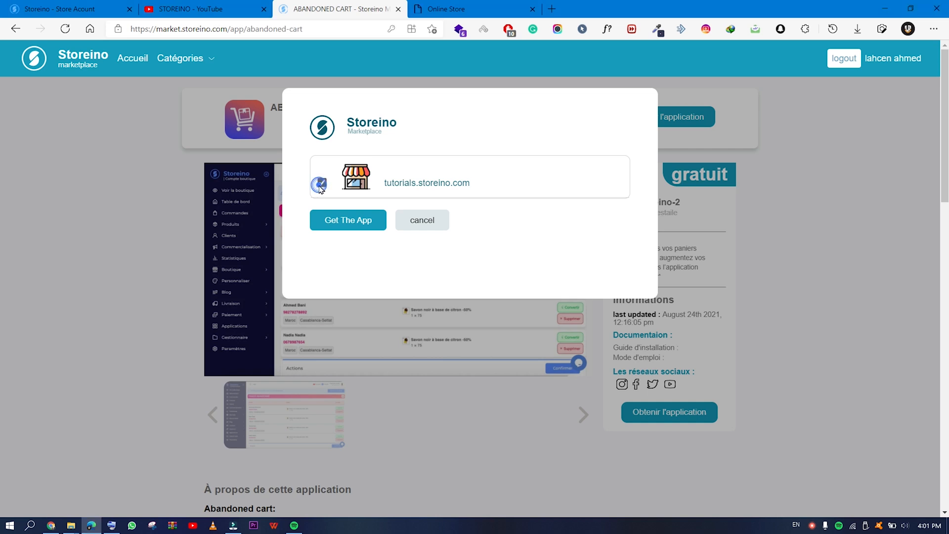
{"action": "left_click", "coordinate": [330, 229]}
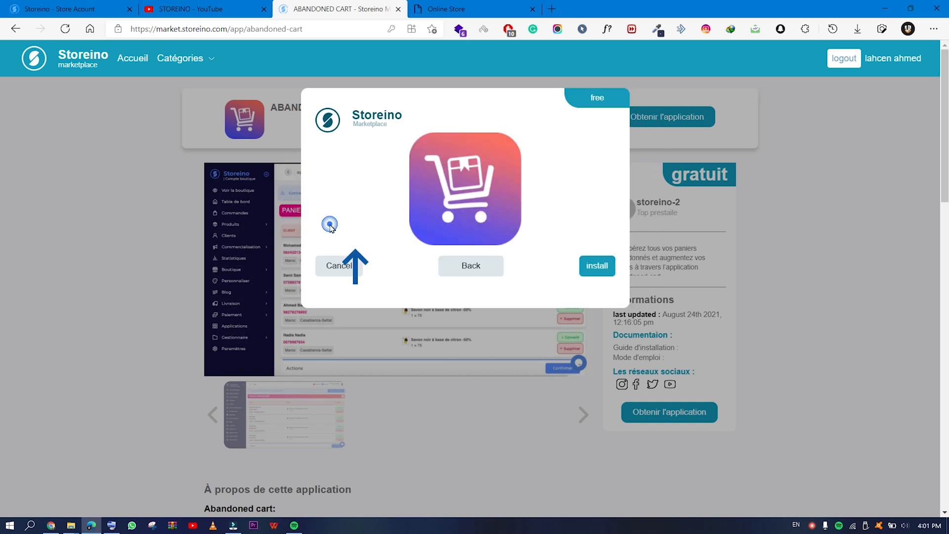
{"action": "left_click", "coordinate": [593, 271]}
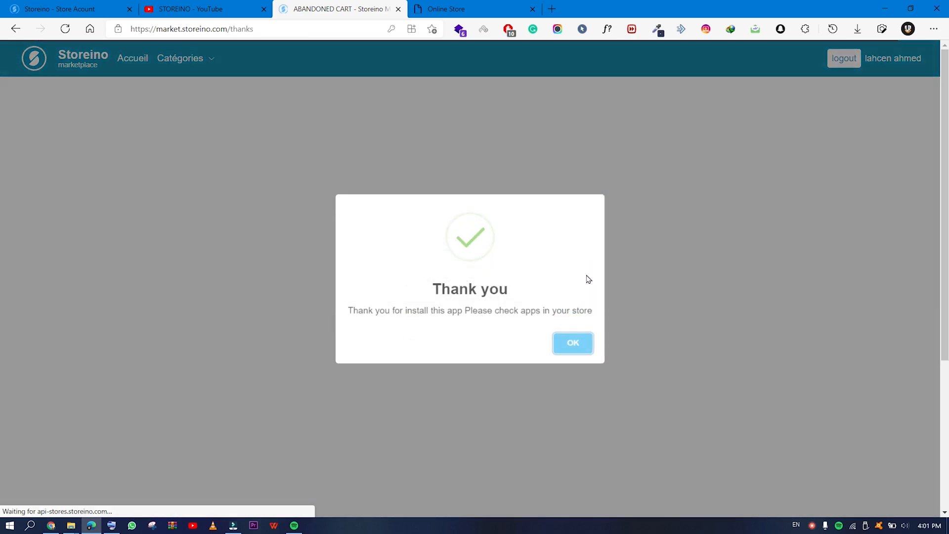
Dismiss the install confirmation and activate Abandoned Cart in the store admin's Applications list.
{"action": "left_click", "coordinate": [565, 349]}
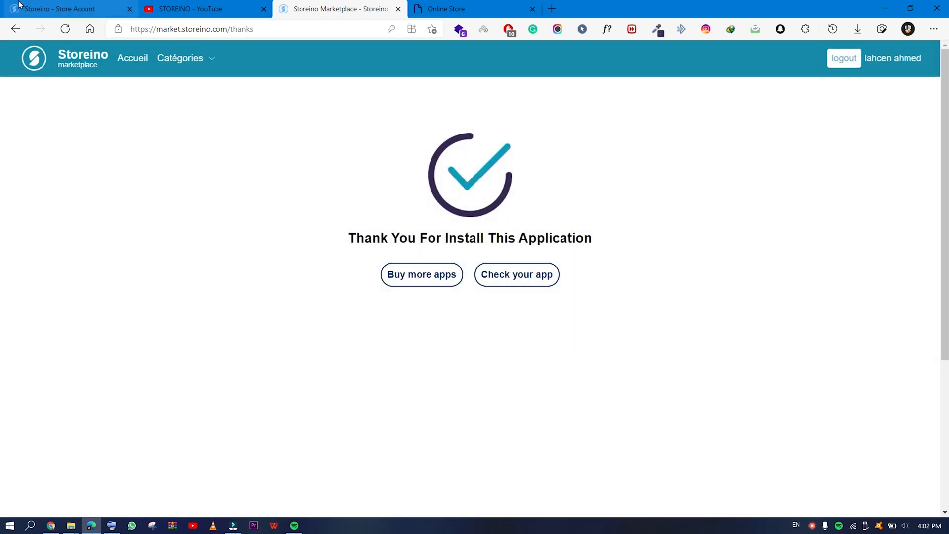
{"action": "left_click", "coordinate": [27, 6]}
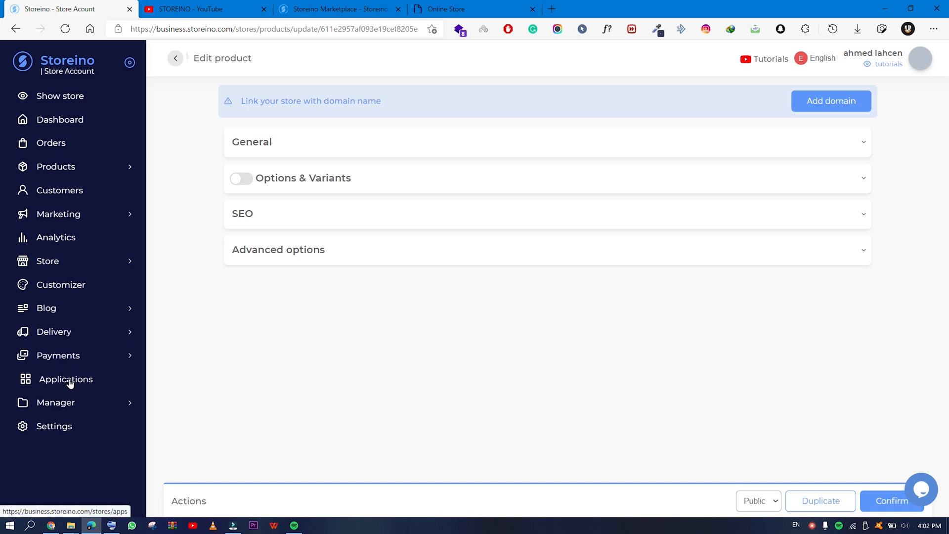
{"action": "left_click", "coordinate": [70, 382]}
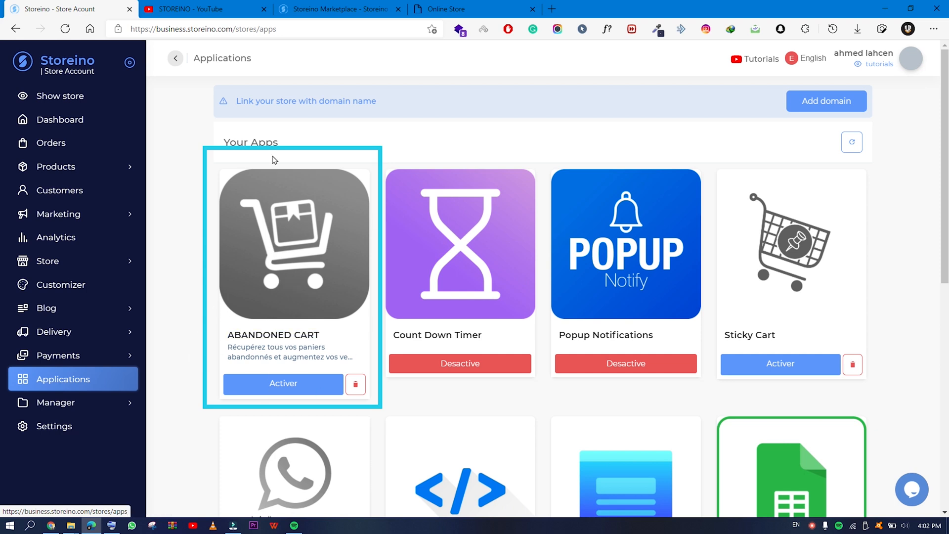
{"action": "left_click_drag", "start_coordinate": [276, 144], "coordinate": [176, 143]}
{"action": "scroll", "coordinate": [306, 144], "scroll_direction": "down", "scroll_amount": 3}
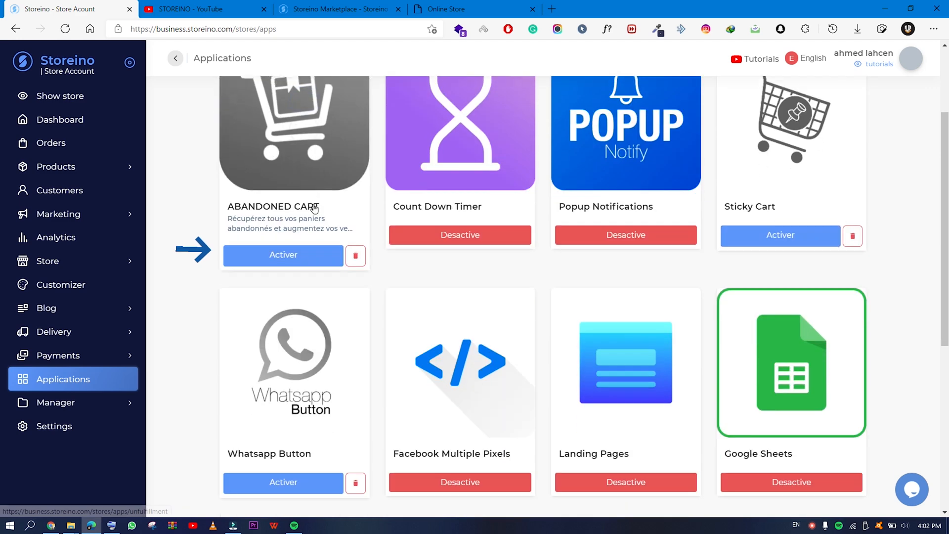
{"action": "left_click", "coordinate": [283, 247]}
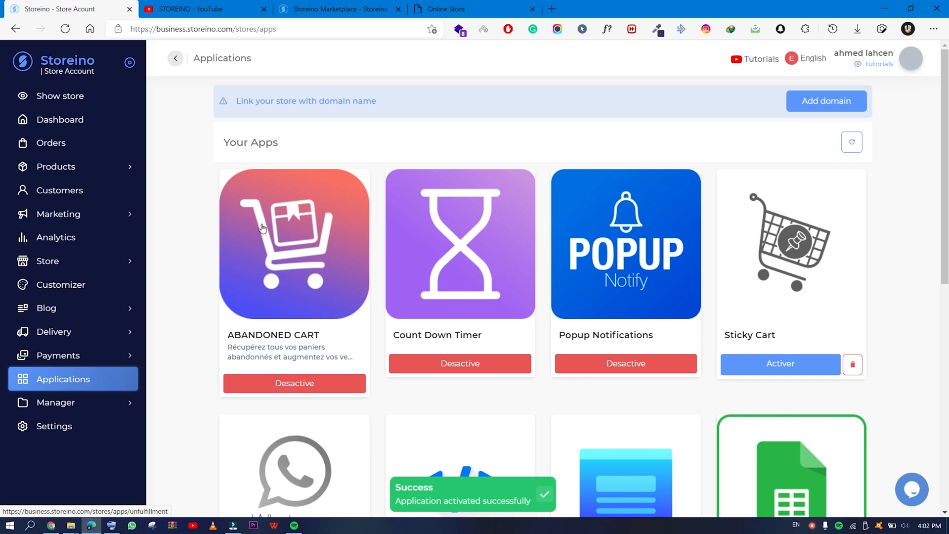
Open the live store, then go from the cart holding product 1 to checkout.
{"action": "left_click", "coordinate": [86, 101]}
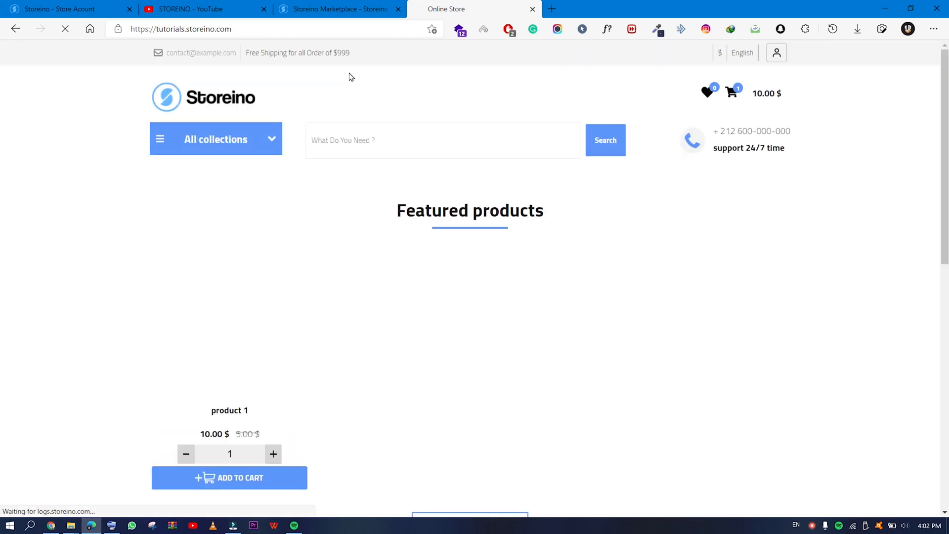
{"action": "scroll", "coordinate": [247, 360], "scroll_direction": "down", "scroll_amount": 5}
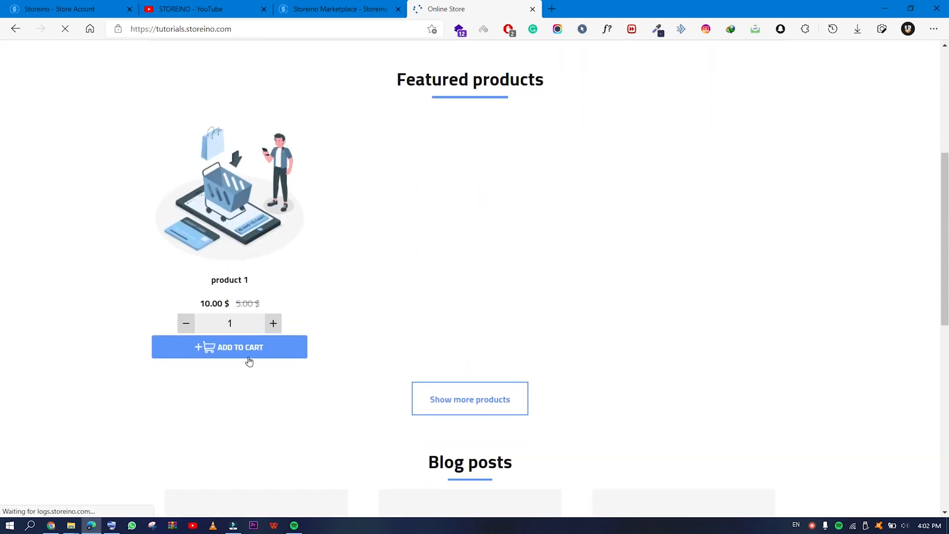
{"action": "scroll", "coordinate": [395, 343], "scroll_direction": "up", "scroll_amount": 5}
{"action": "left_click", "coordinate": [733, 92]}
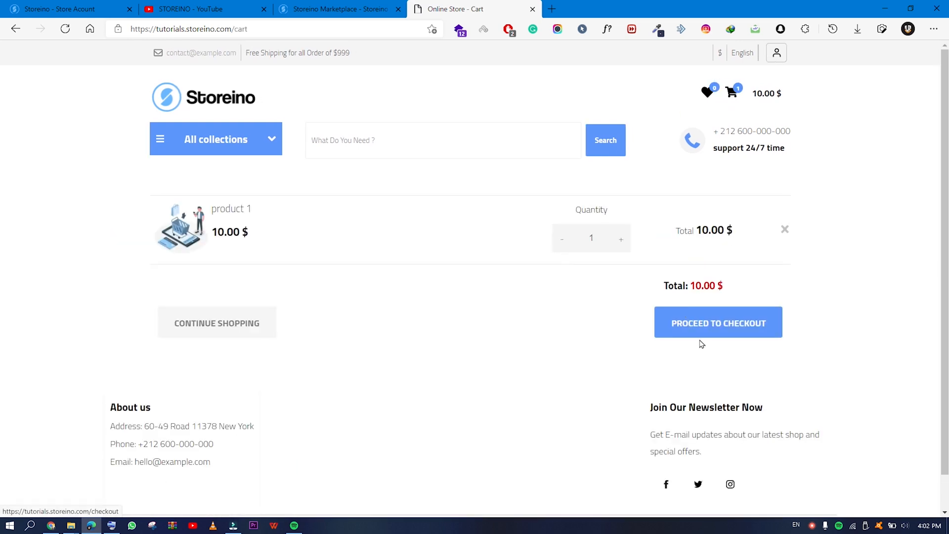
{"action": "left_click", "coordinate": [699, 335]}
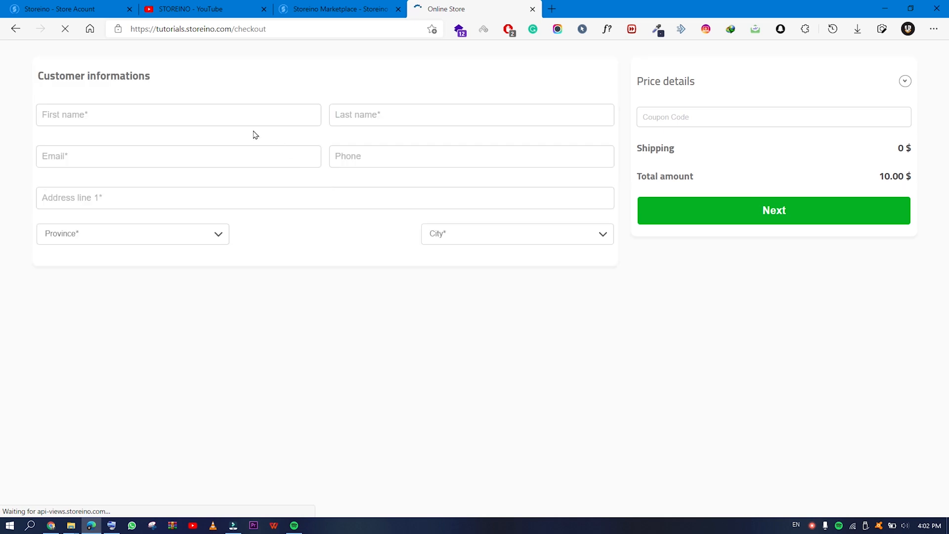
Fill the checkout with the customer's first name, last name, e-mail and phone number.
{"action": "left_click", "coordinate": [217, 120]}
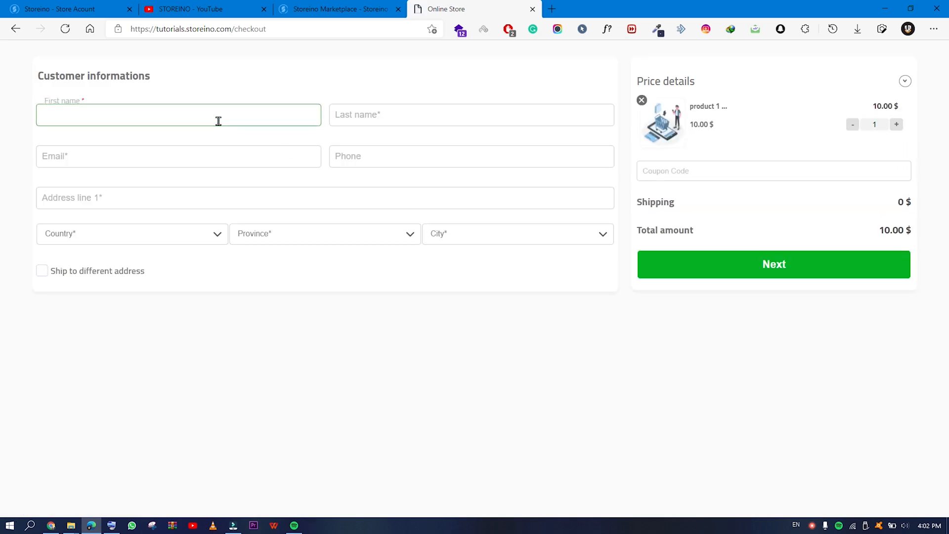
{"action": "key", "text": "Tab"}
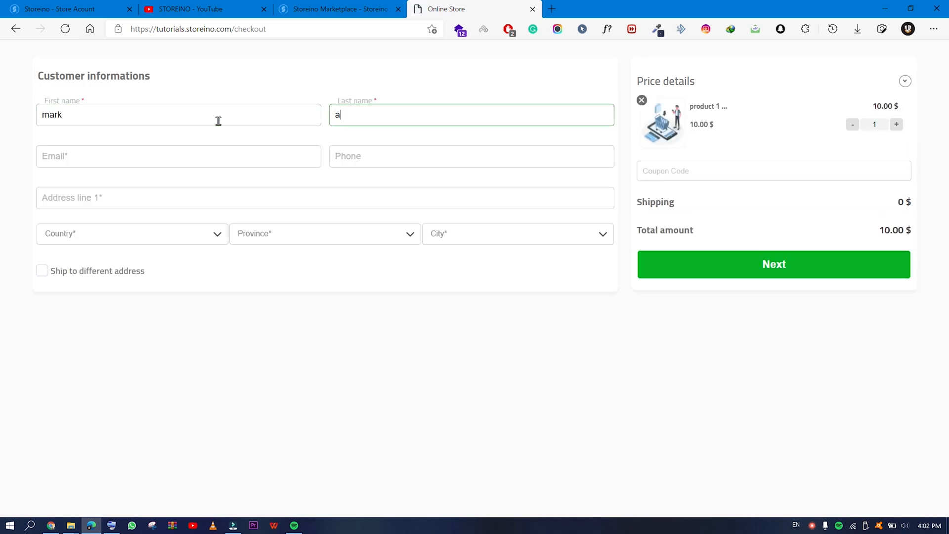
{"action": "key", "text": "Tab"}
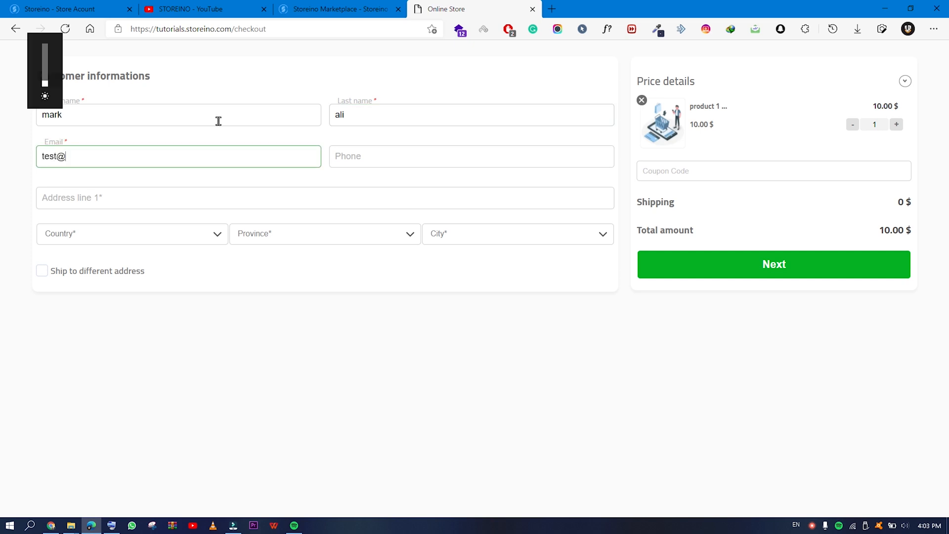
{"action": "left_click", "coordinate": [344, 154]}
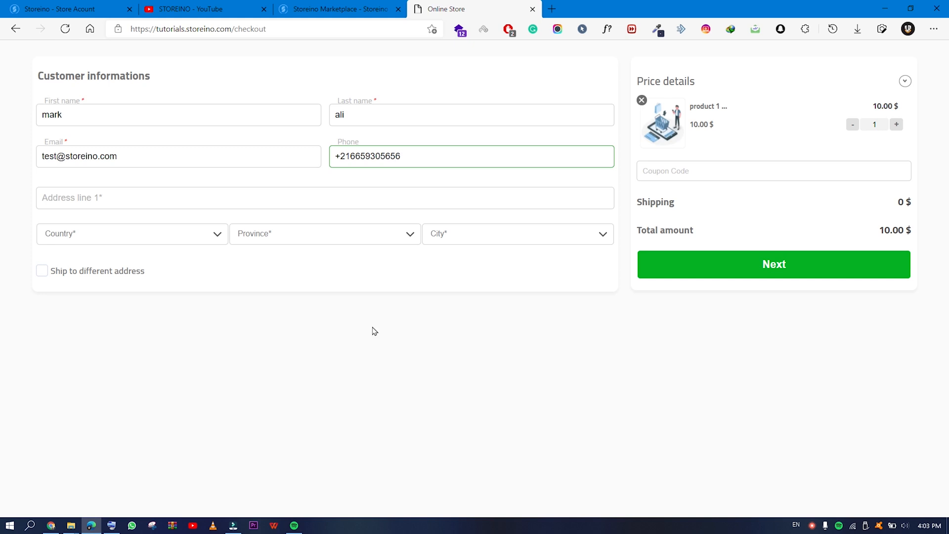
{"action": "left_click", "coordinate": [374, 331]}
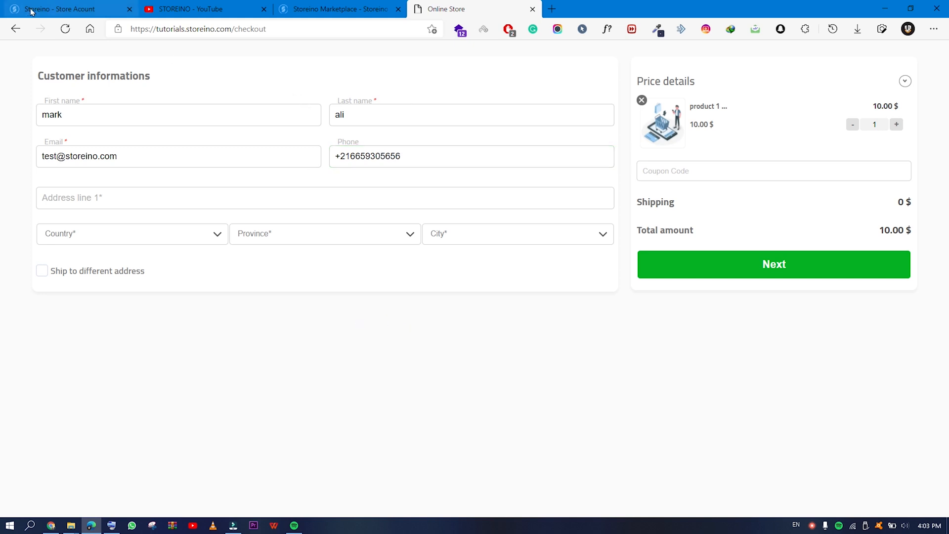
Abandon checkout by loading the store home page, then go back to the admin Applications page.
{"action": "left_click_drag", "start_coordinate": [266, 28], "coordinate": [237, 28]}
{"action": "key", "text": "BackSpace"}
{"action": "key", "text": "Return"}
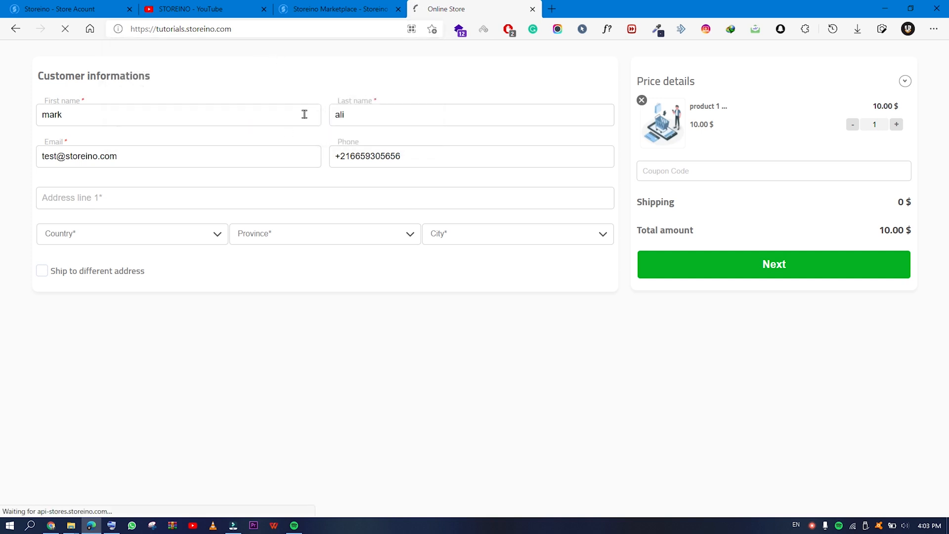
{"action": "left_click", "coordinate": [70, 6]}
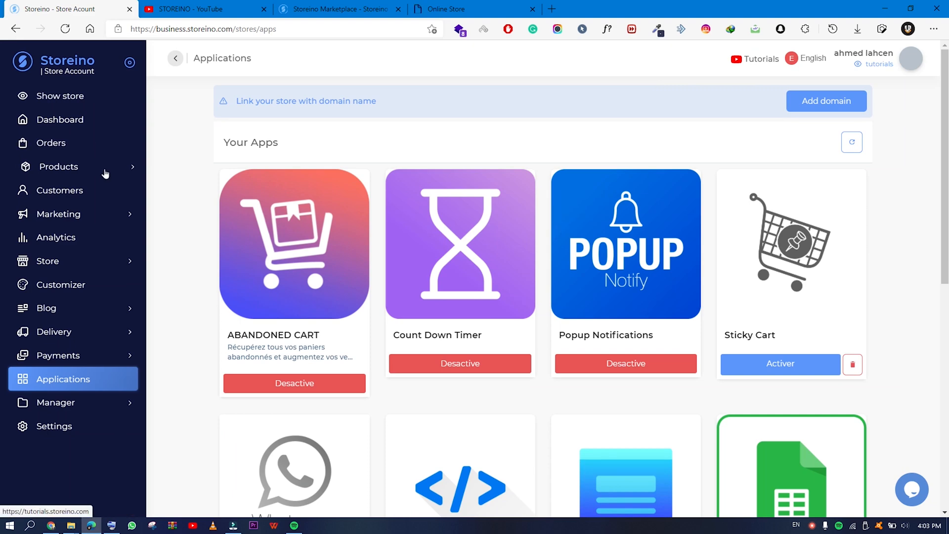
Open the Abandoned Cart app and highlight the captured customer's e-mail in its cart list.
{"action": "left_click", "coordinate": [313, 290]}
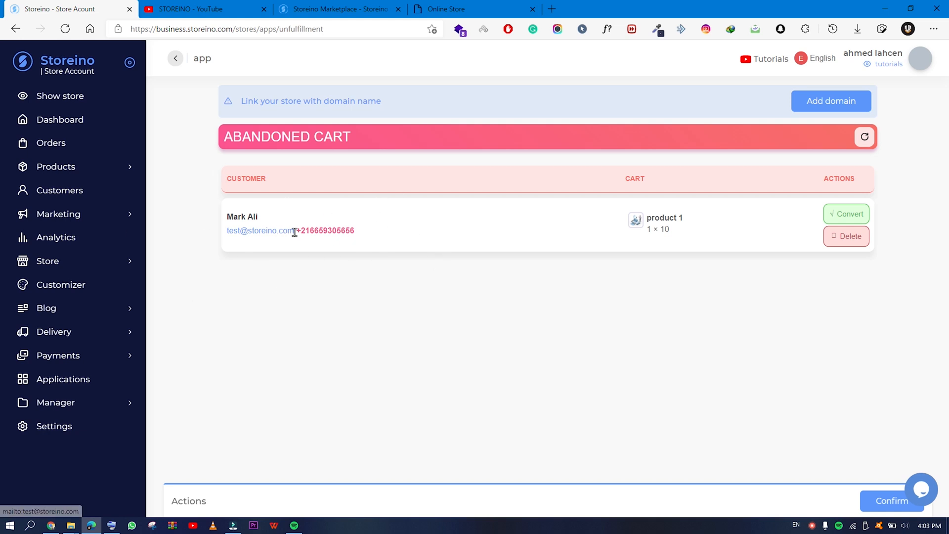
{"action": "left_click_drag", "start_coordinate": [294, 230], "coordinate": [227, 232]}
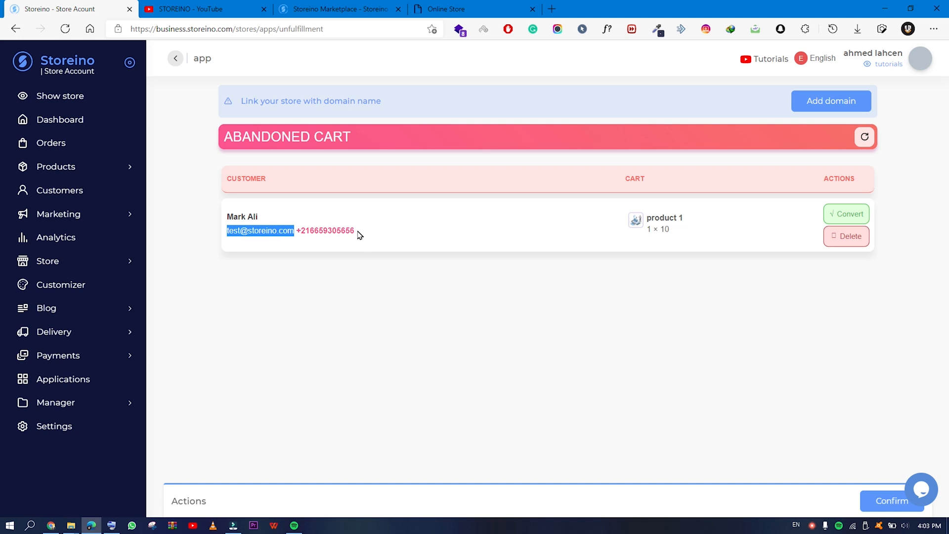
Check the new order's customer search for an existing matching customer, finding none.
{"action": "left_click", "coordinate": [424, 233]}
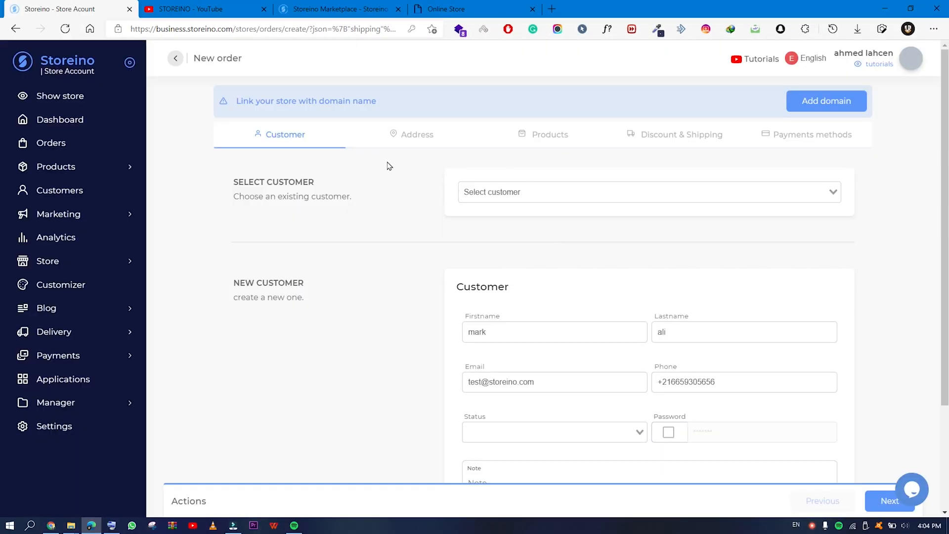
{"action": "left_click", "coordinate": [512, 193]}
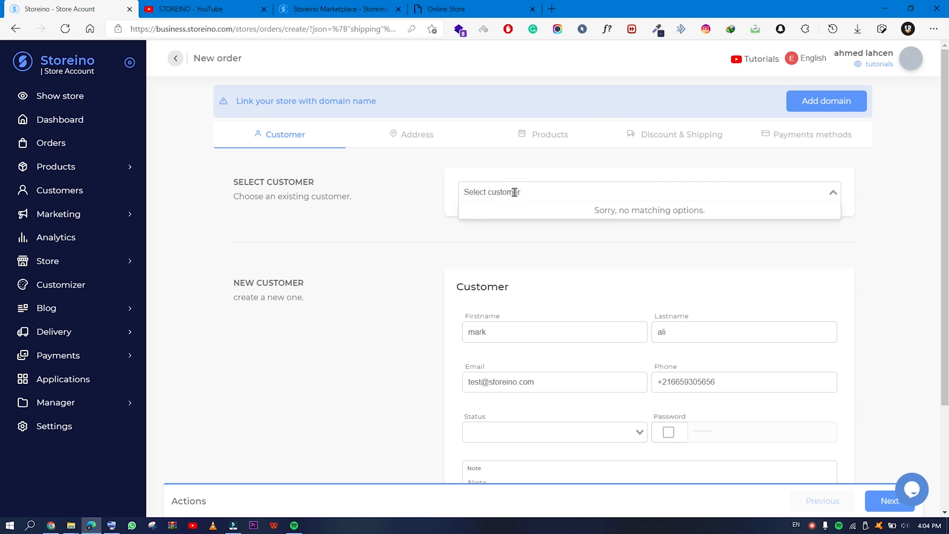
{"action": "left_click", "coordinate": [402, 214]}
{"action": "scroll", "coordinate": [359, 272], "scroll_direction": "down", "scroll_amount": 3}
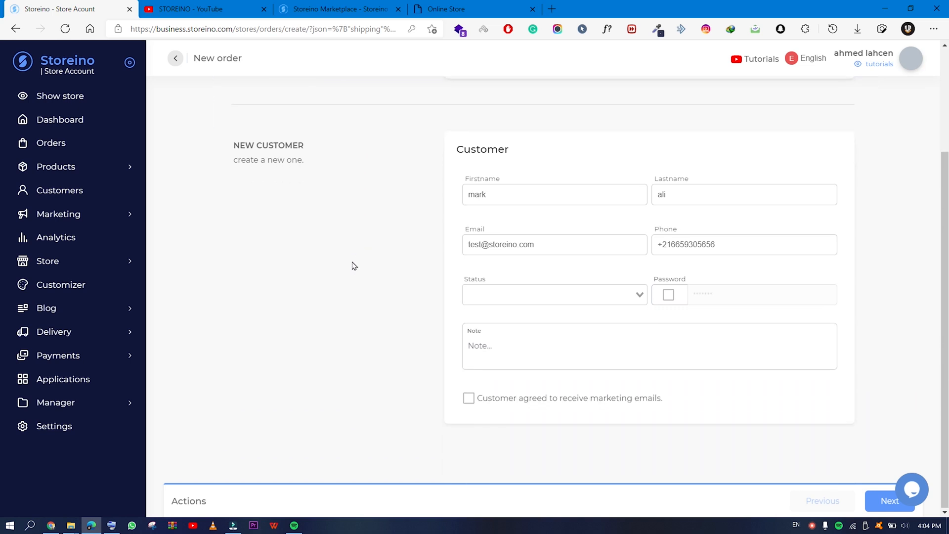
Review the prefilled name, e-mail, phone and Status list, then continue to the address step.
{"action": "double_click", "coordinate": [501, 194]}
{"action": "double_click", "coordinate": [662, 194]}
{"action": "double_click", "coordinate": [548, 247]}
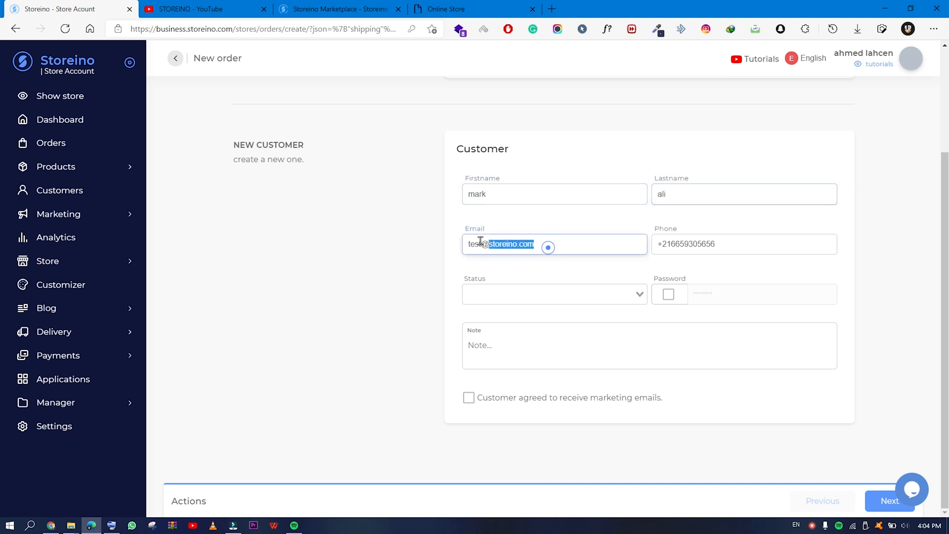
{"action": "key", "text": "ctrl+a"}
{"action": "triple_click", "coordinate": [737, 239]}
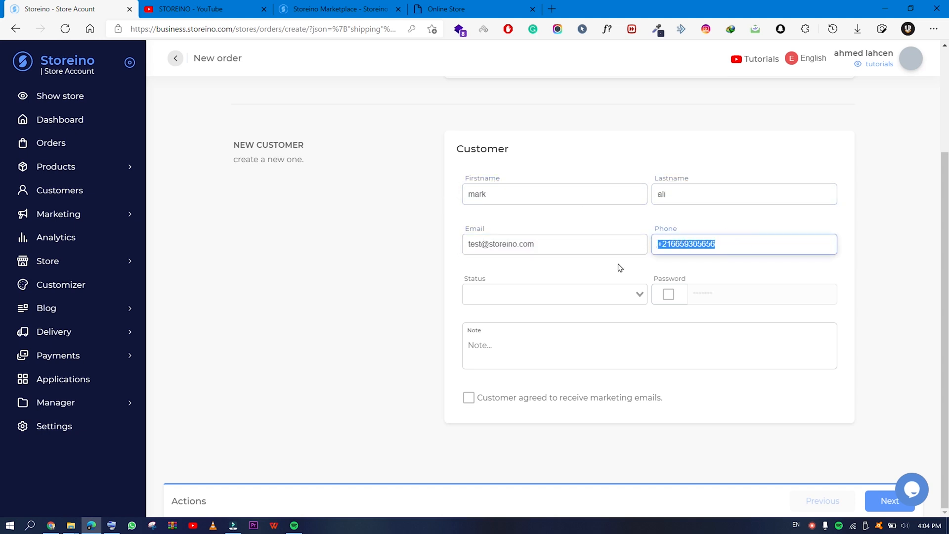
{"action": "left_click", "coordinate": [524, 354]}
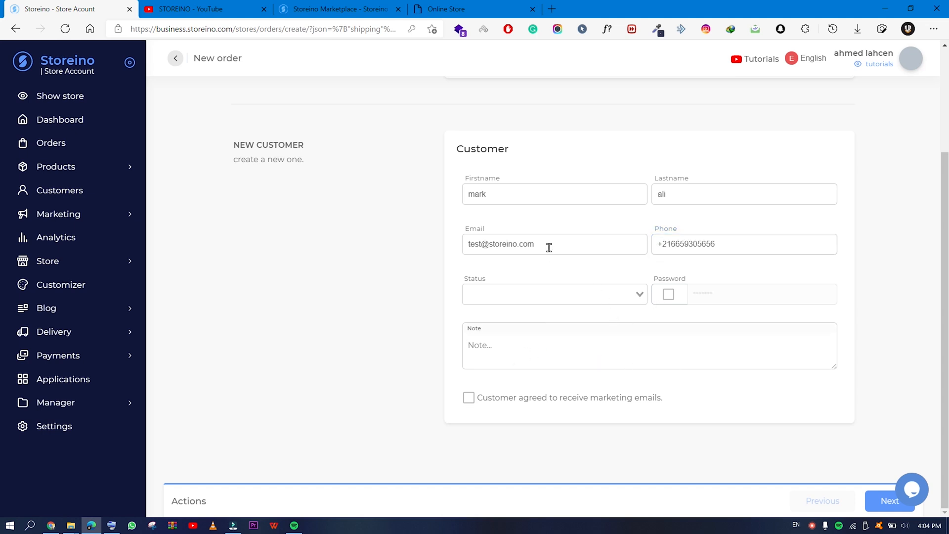
{"action": "triple_click", "coordinate": [531, 242]}
{"action": "left_click", "coordinate": [508, 269]}
{"action": "left_click", "coordinate": [635, 291]}
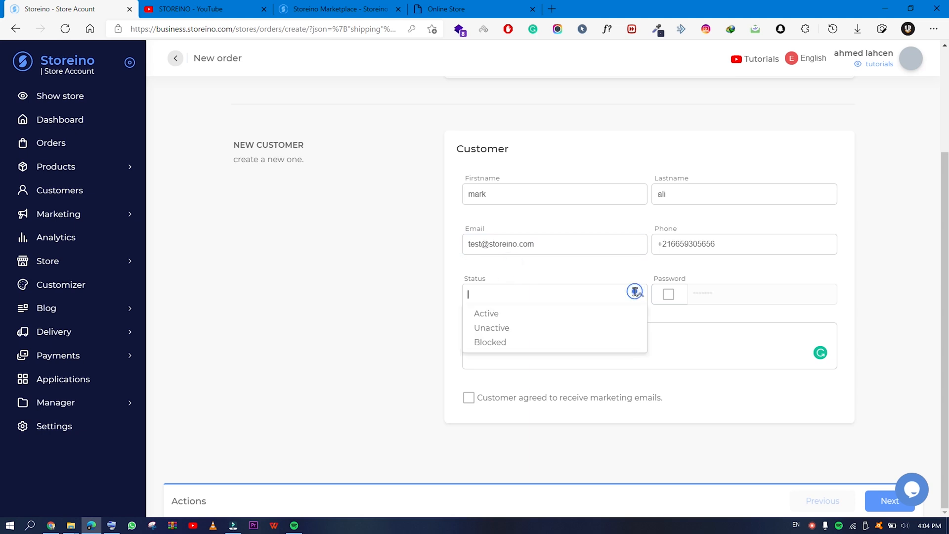
{"action": "left_click", "coordinate": [598, 269]}
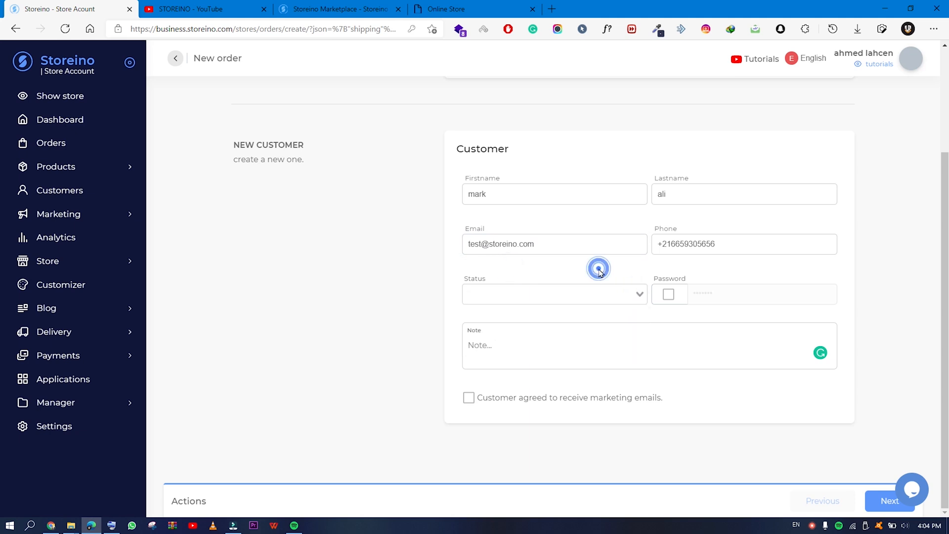
{"action": "left_click", "coordinate": [881, 511]}
Accept the address, products and shipping defaults, choose Cash on delivery, and submit the order.
{"action": "scroll", "coordinate": [547, 327], "scroll_direction": "up", "scroll_amount": 2}
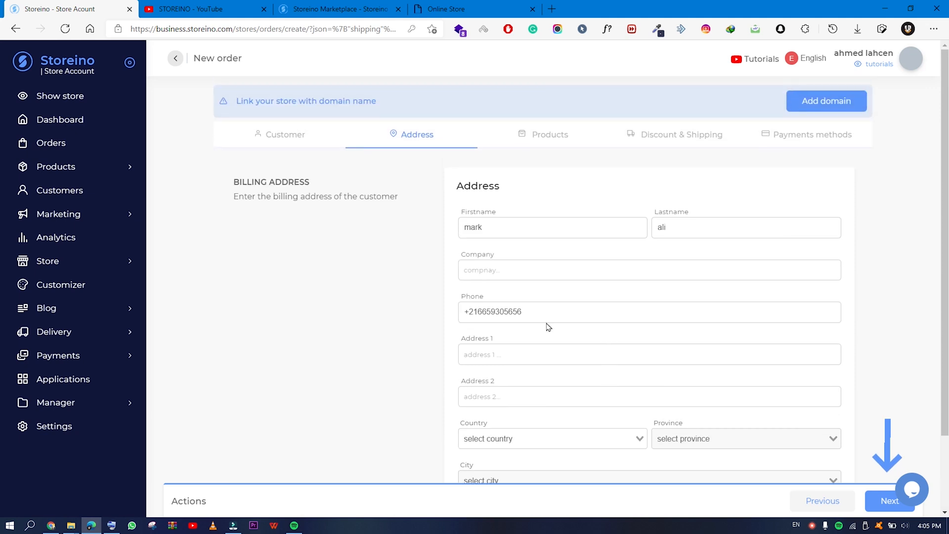
{"action": "scroll", "coordinate": [572, 218], "scroll_direction": "down", "scroll_amount": 2}
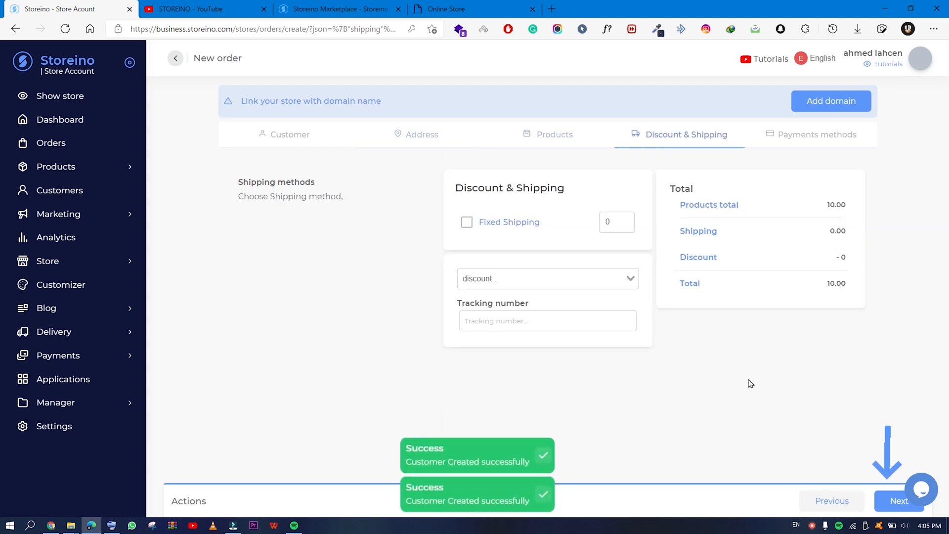
{"action": "left_click", "coordinate": [886, 508]}
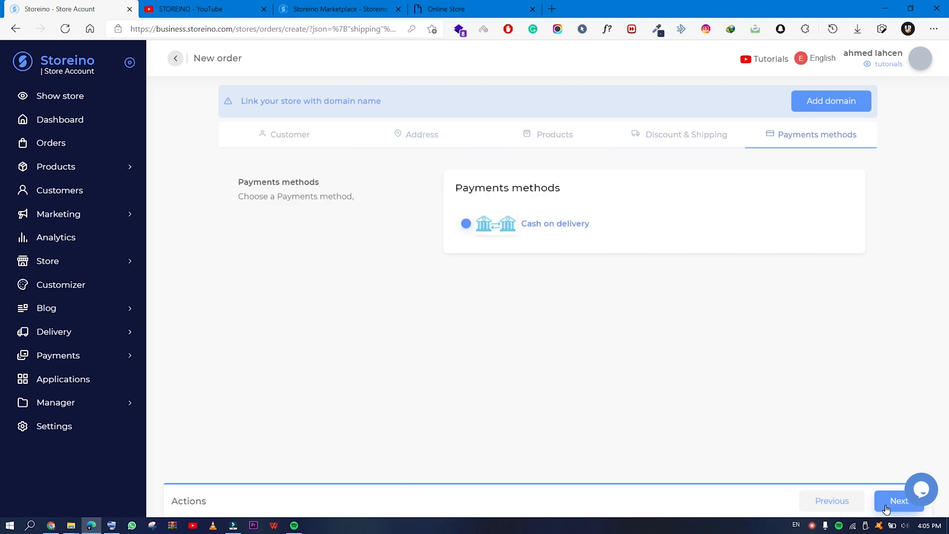
{"action": "left_click", "coordinate": [465, 228]}
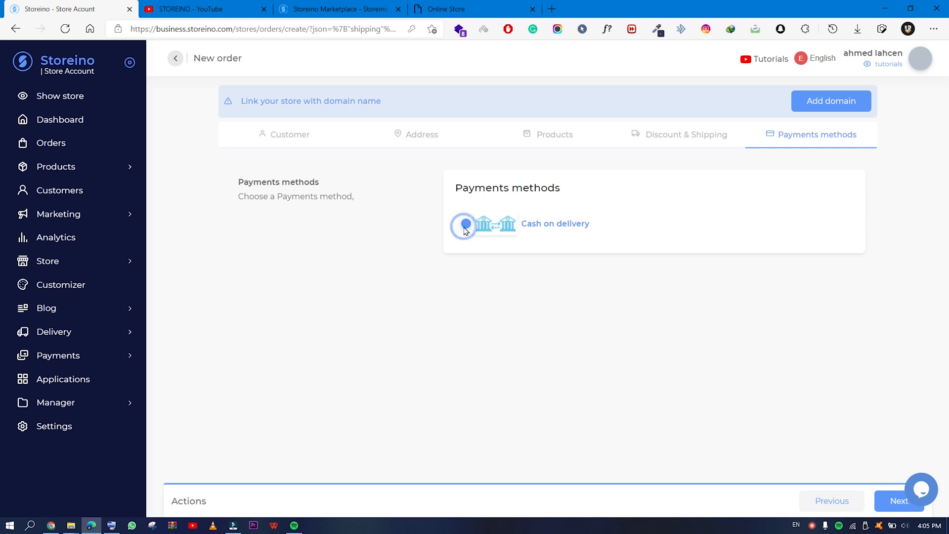
{"action": "left_click", "coordinate": [894, 501]}
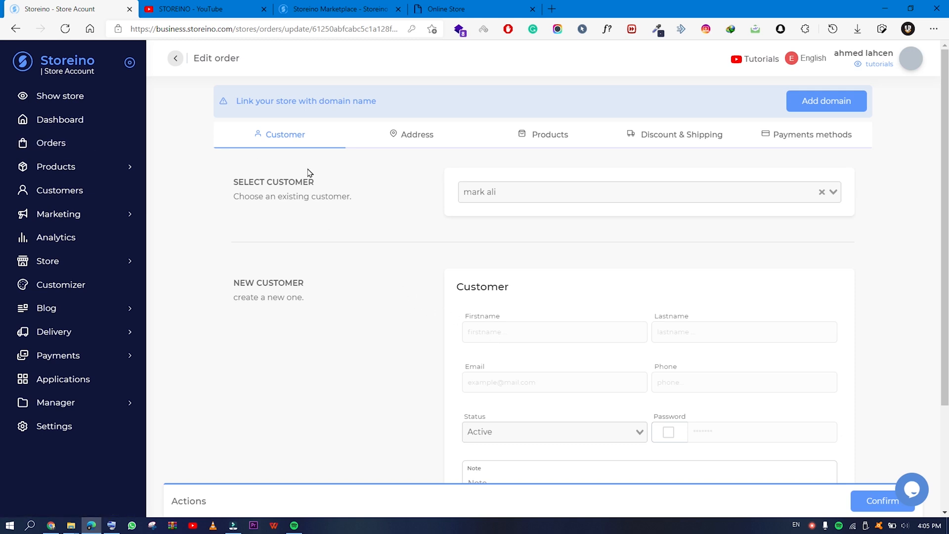
Open Orders and inspect the new pending order row totalling 10.00 MAD.
{"action": "left_click", "coordinate": [84, 143]}
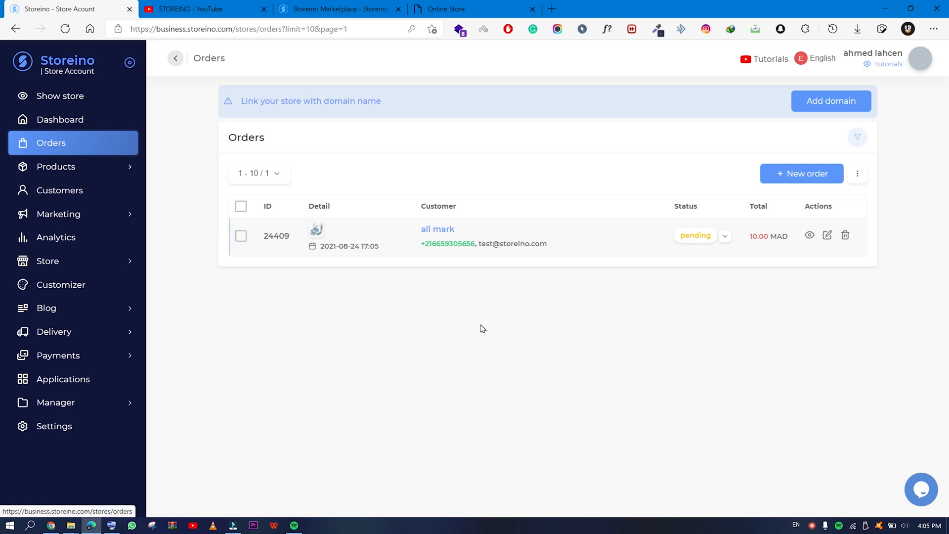
{"action": "left_click_drag", "start_coordinate": [469, 232], "coordinate": [394, 233]}
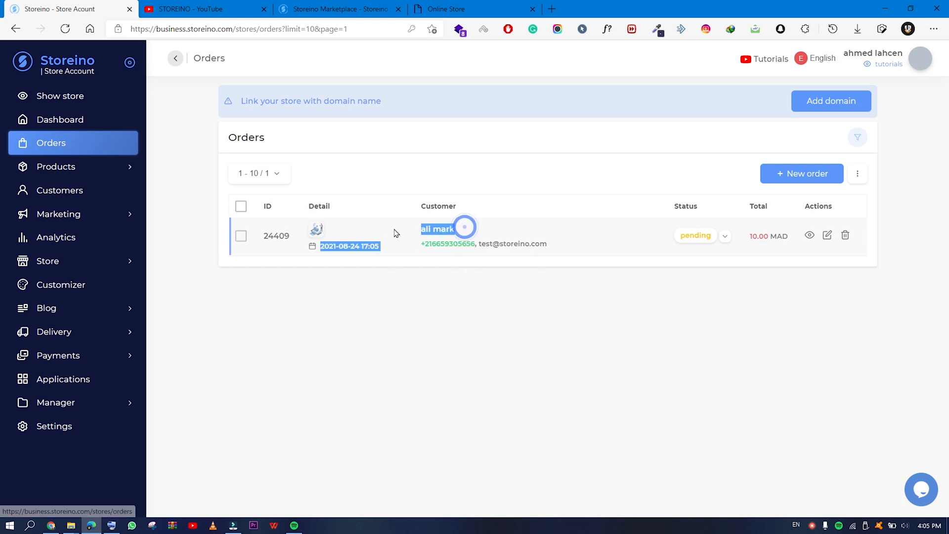
{"action": "left_click", "coordinate": [478, 230]}
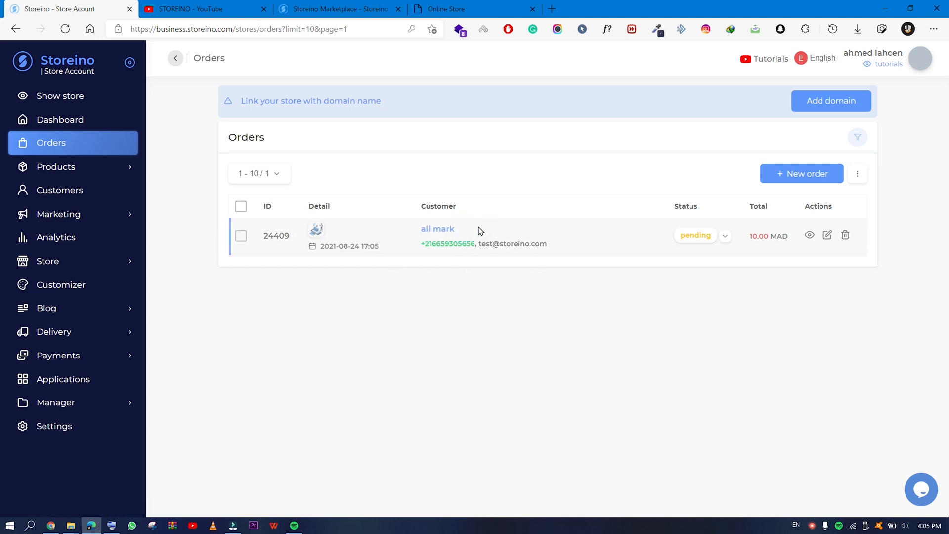